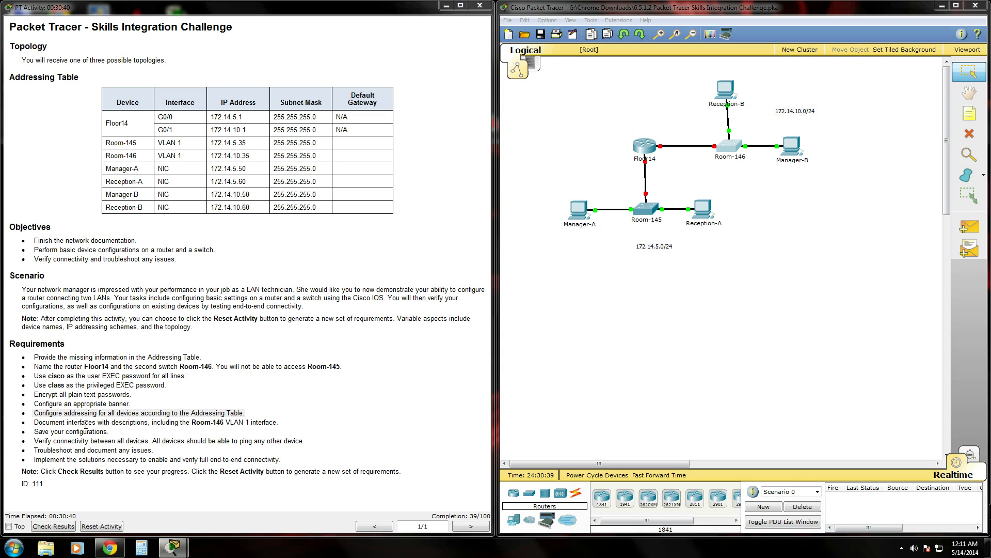
- Open the Floor14 router's CLI and log in with the line password to reach Floor14>
{"action": "left_click_drag", "start_coordinate": [31, 412], "coordinate": [265, 411]}
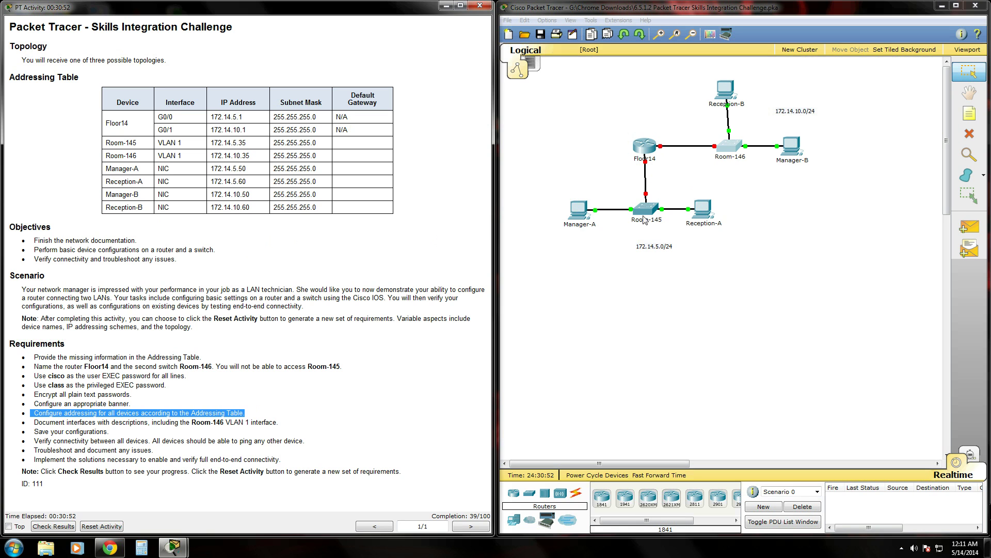
{"action": "left_click", "coordinate": [647, 147]}
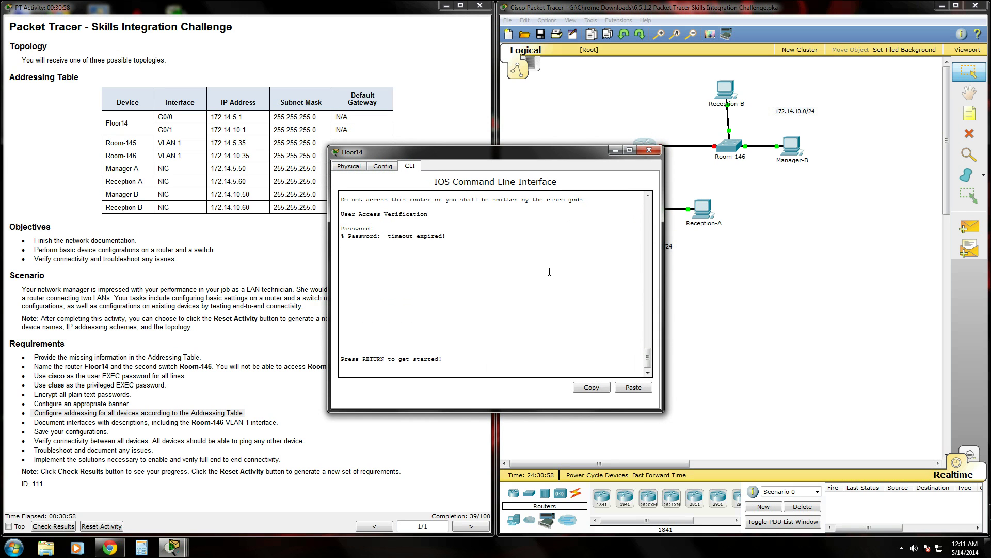
{"action": "key", "text": "Return"}
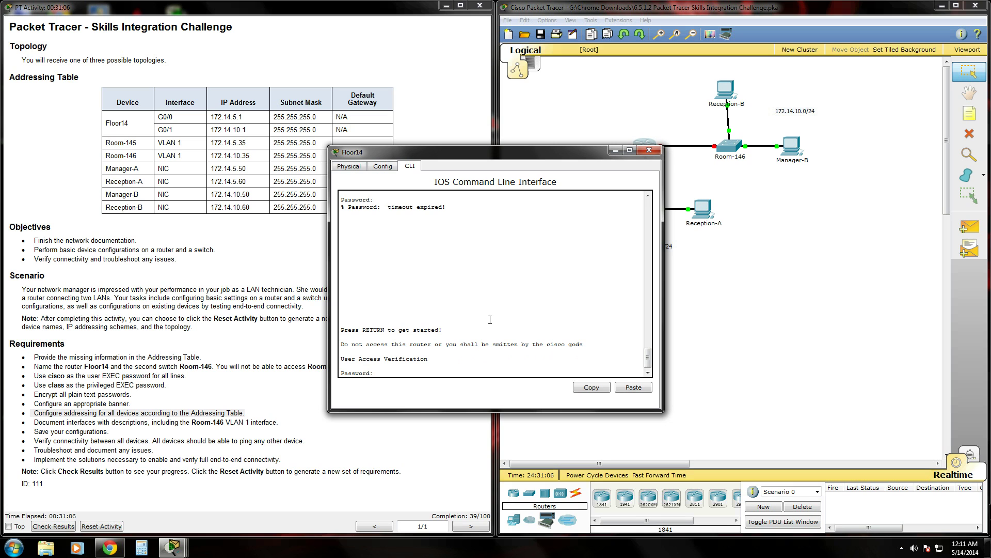
{"action": "key", "text": "Return"}
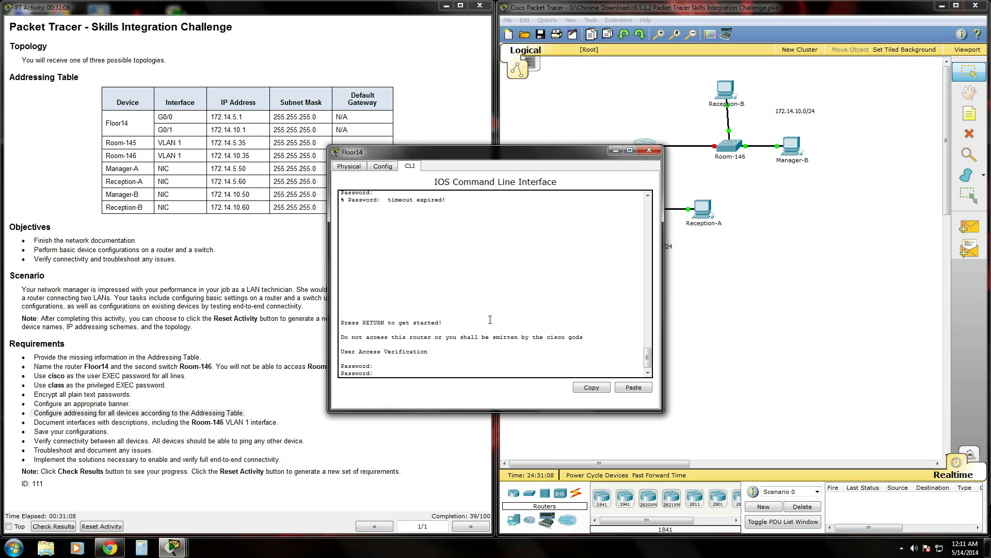
{"action": "key", "text": "Return"}
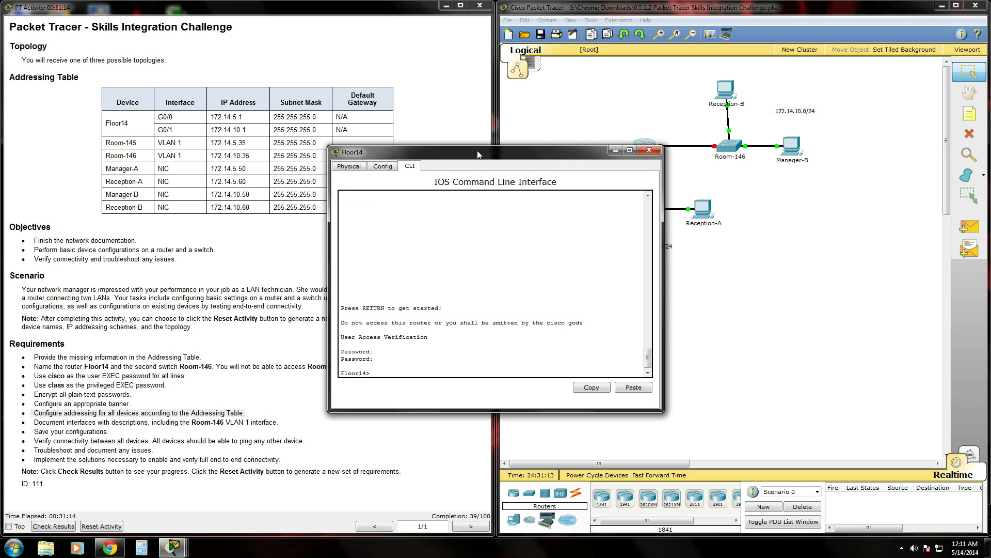
{"action": "left_click_drag", "start_coordinate": [477, 156], "coordinate": [714, 111]}
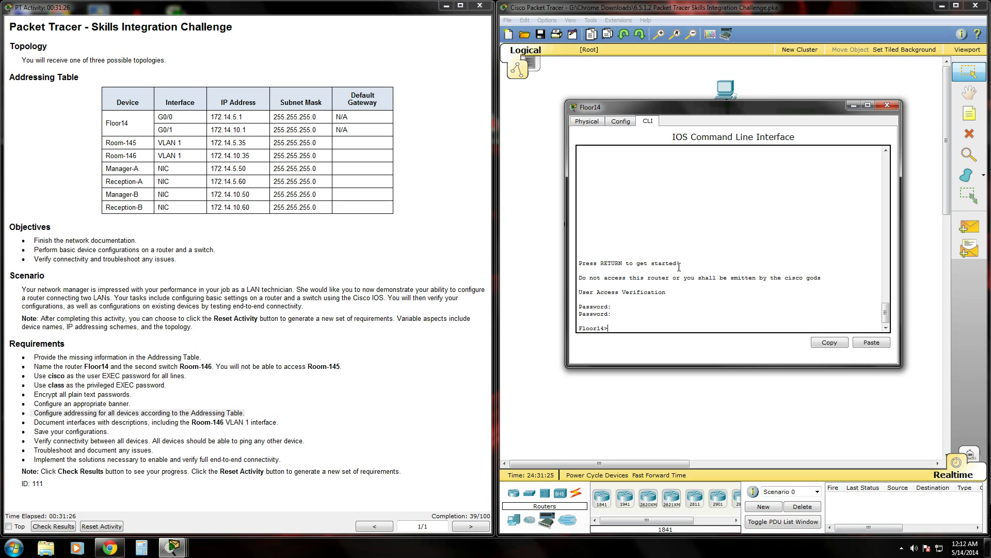
- Enter privileged mode with the enable password, then run conf t for global configuration
{"action": "type", "text": "enable"}
{"action": "key", "text": "Return"}
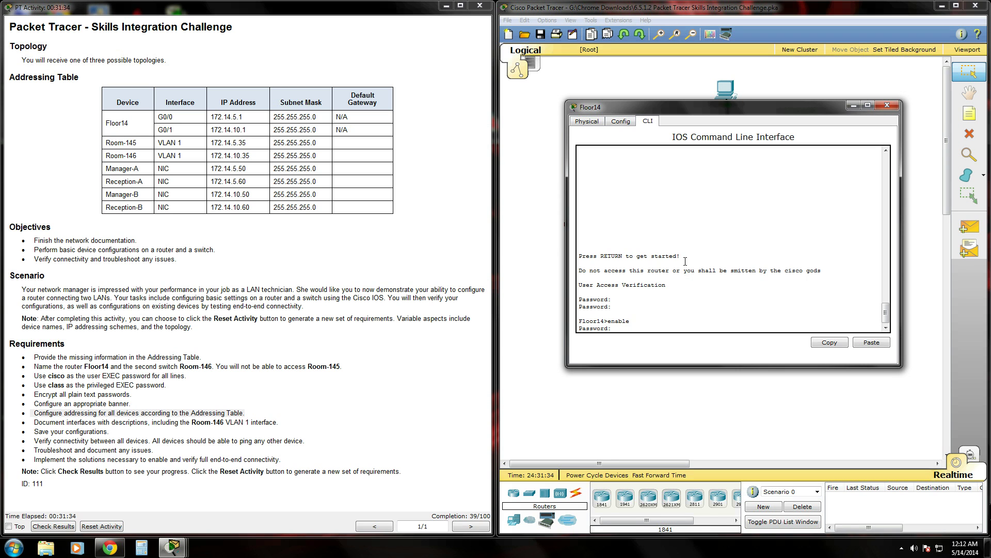
{"action": "key", "text": "Return"}
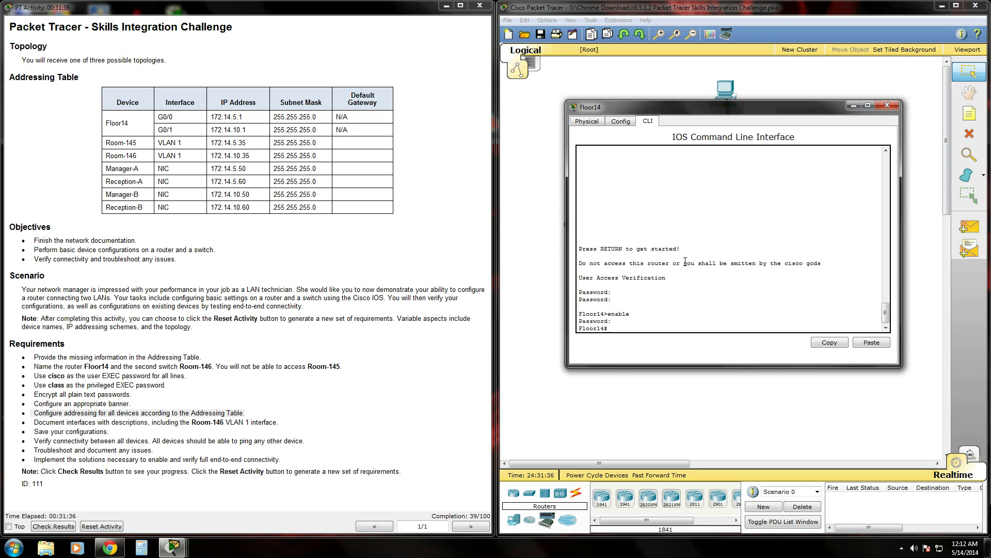
{"action": "type", "text": "conf t"}
{"action": "key", "text": "Return"}
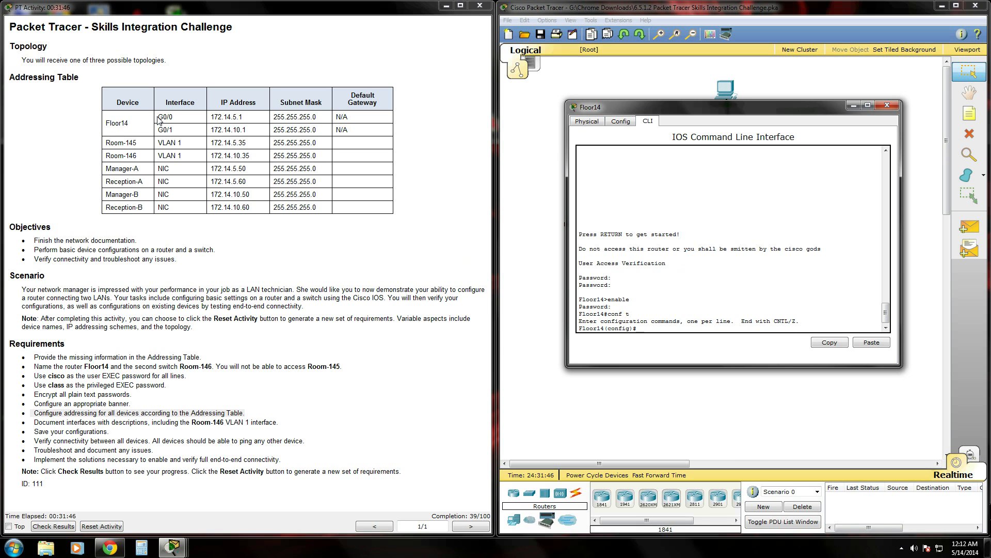
{"action": "left_click_drag", "start_coordinate": [158, 117], "coordinate": [179, 116]}
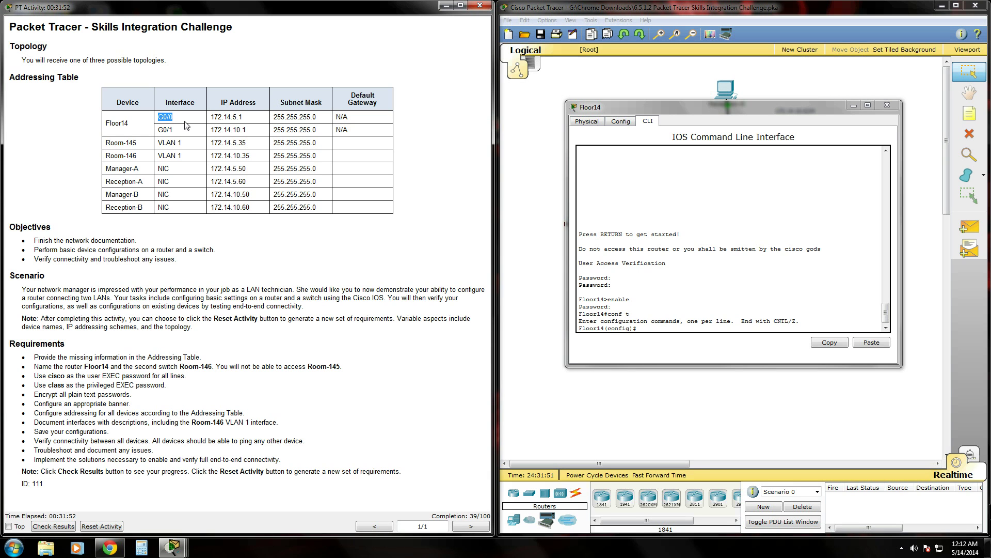
{"action": "left_click", "coordinate": [663, 329]}
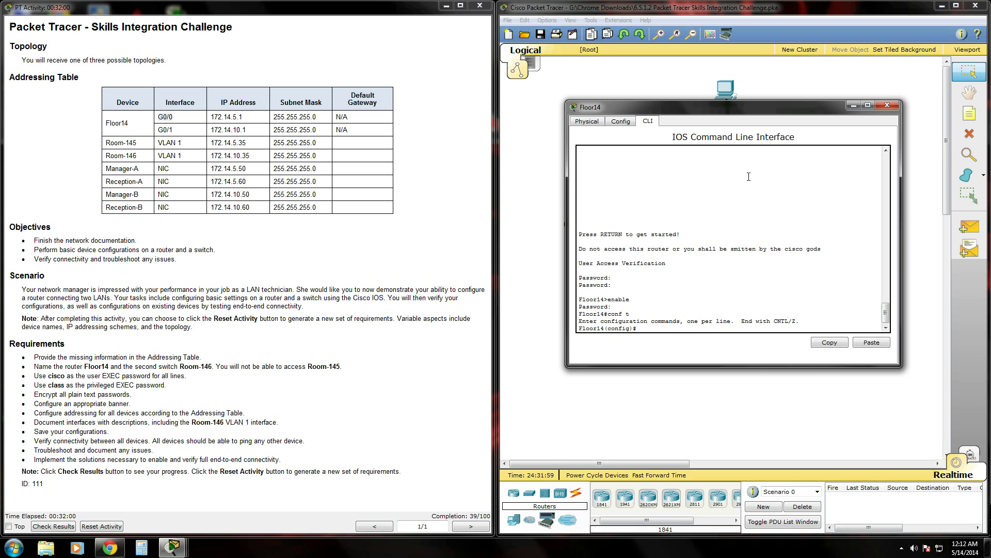
- Under int gig 0/0, set ip address 172.14.5.1 255.255.255.0
{"action": "type", "text": "int gig 0/0"}
{"action": "key", "text": "Return"}
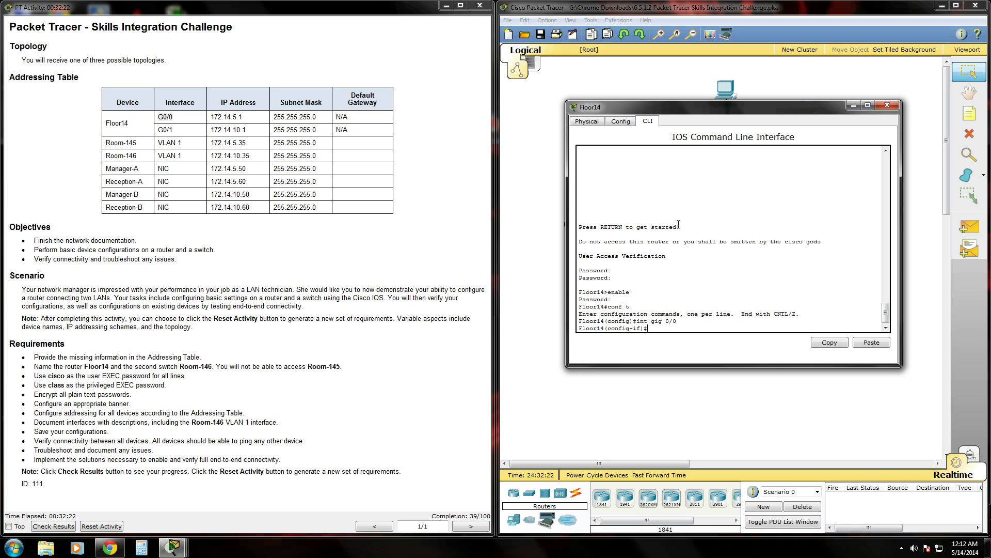
{"action": "type", "text": "ip address 172.14.5.1 2"}
{"action": "type", "text": "55.255.255.0"}
{"action": "key", "text": "Return"}
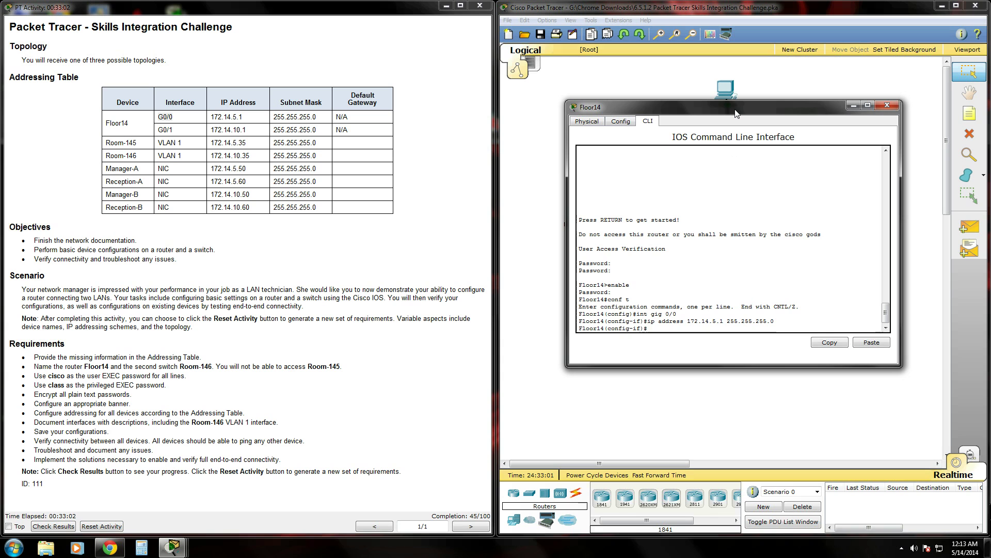
{"action": "left_click_drag", "start_coordinate": [735, 112], "coordinate": [737, 157]}
- Run no shutdown on G0/0 so its link and line protocol report up
{"action": "left_click_drag", "start_coordinate": [738, 221], "coordinate": [722, 273]}
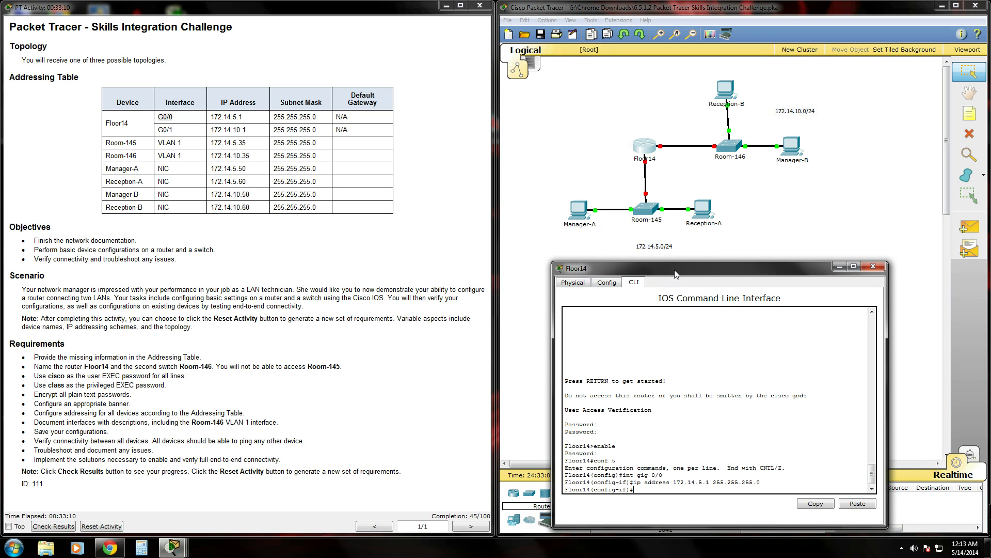
{"action": "left_click_drag", "start_coordinate": [675, 274], "coordinate": [703, 152]}
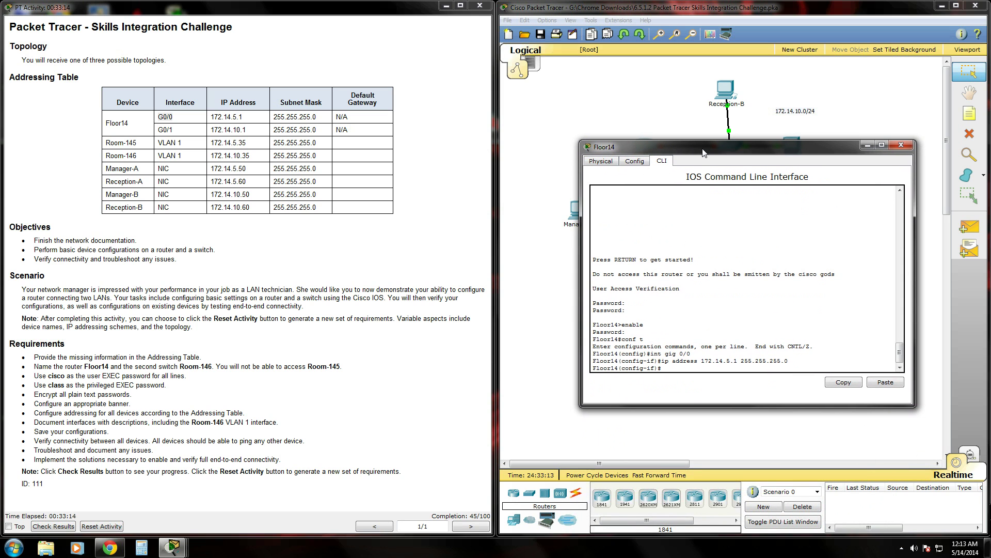
{"action": "type", "text": "no shutdown"}
{"action": "left_click_drag", "start_coordinate": [702, 152], "coordinate": [666, 250]}
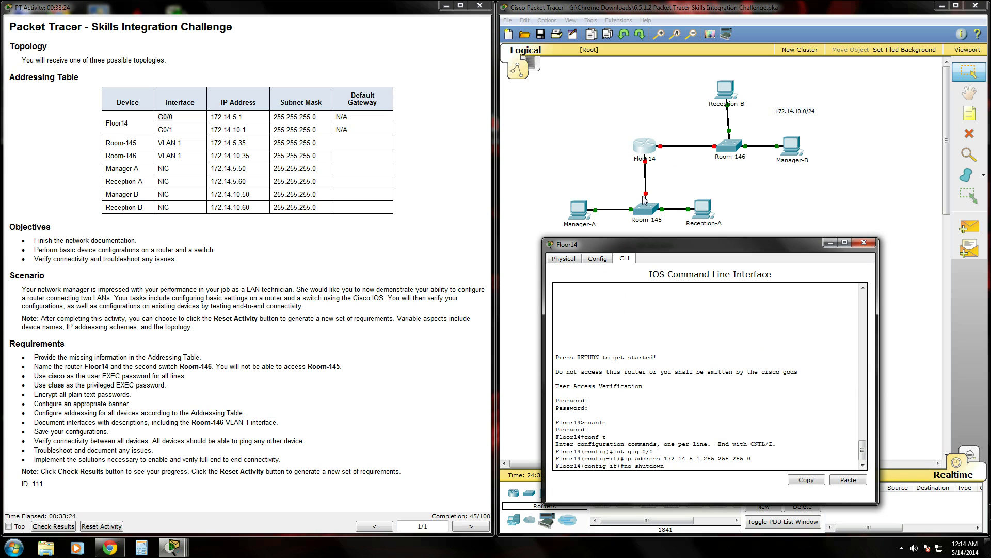
{"action": "key", "text": "Return"}
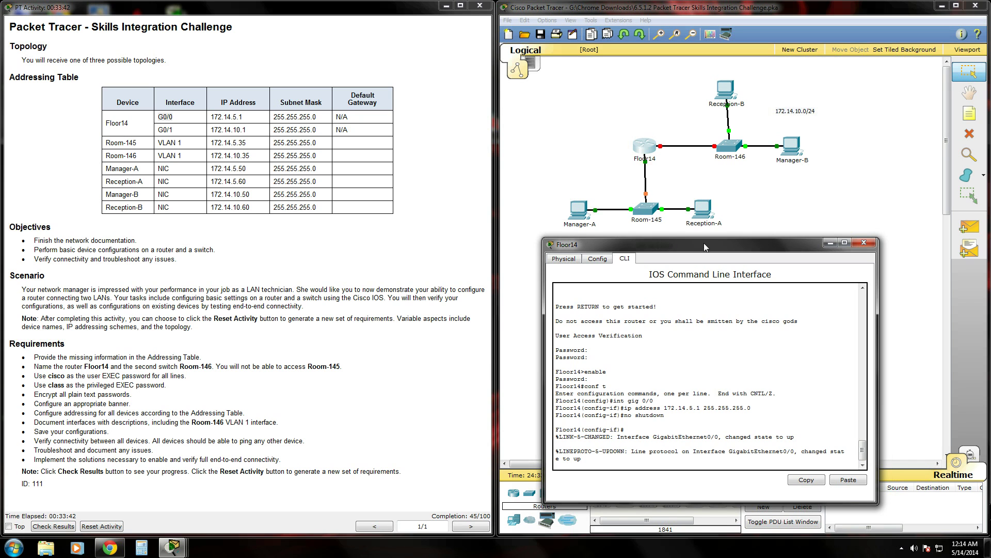
{"action": "left_click_drag", "start_coordinate": [704, 243], "coordinate": [745, 165]}
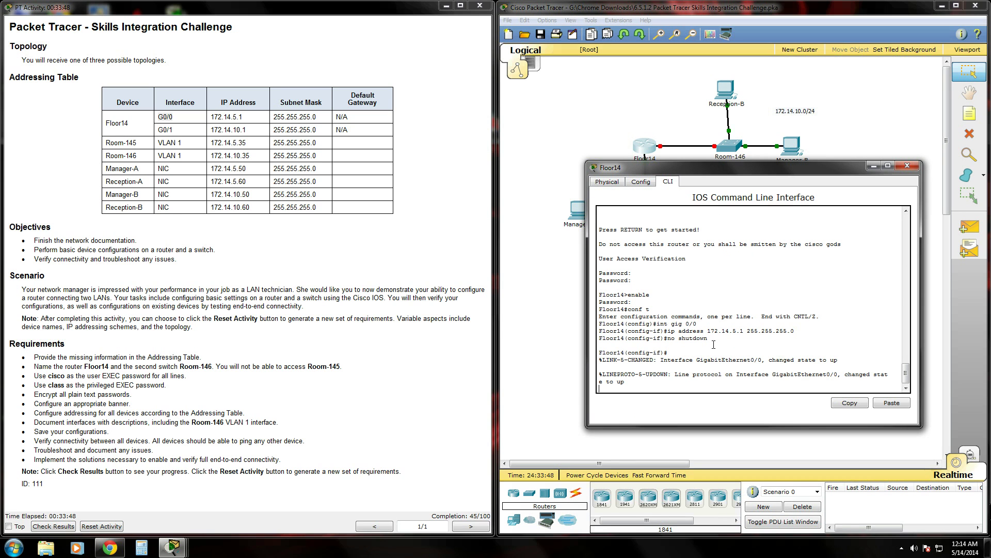
- Exit with end, re-enter conf t, and select interface gig 0/1
{"action": "key", "text": "Return"}
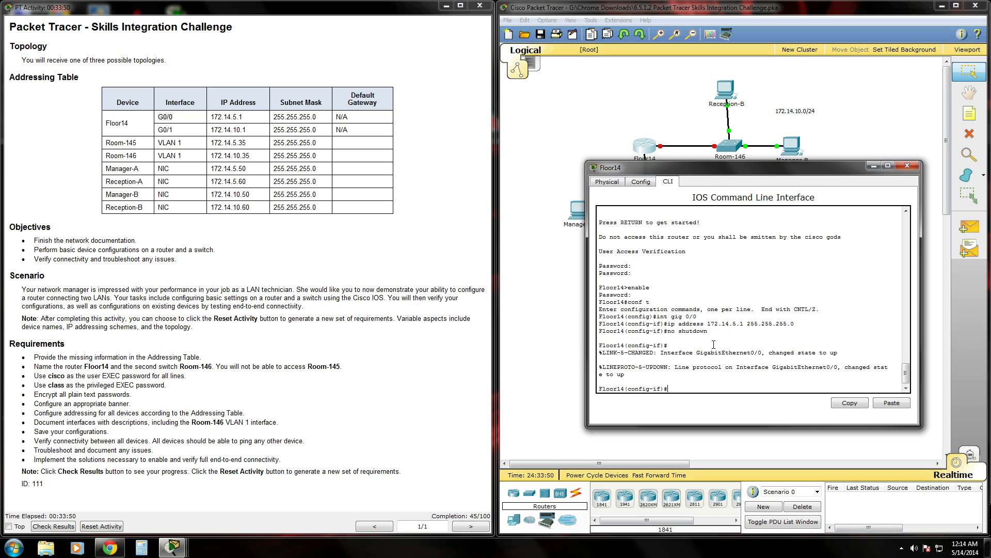
{"action": "type", "text": "end"}
{"action": "key", "text": "Return"}
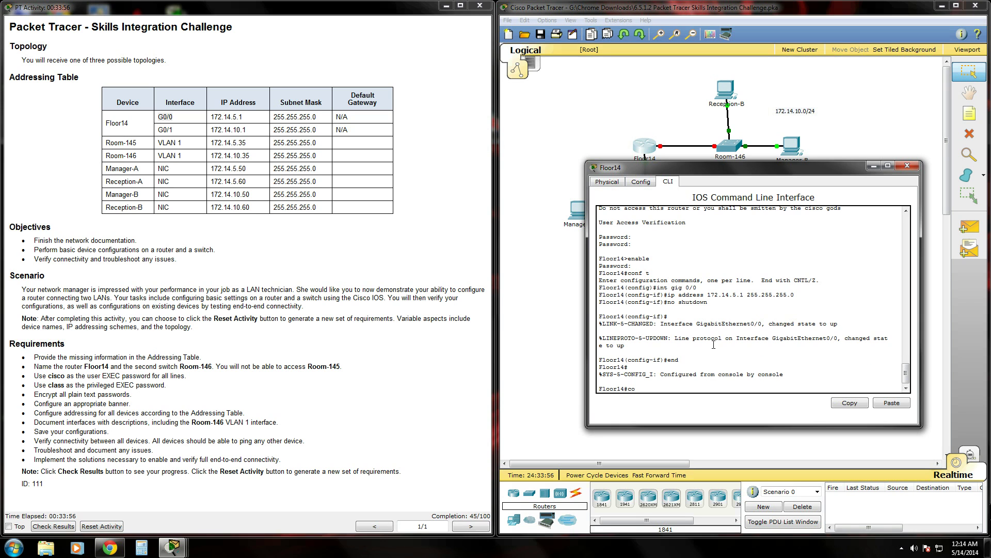
{"action": "type", "text": "conf t"}
{"action": "key", "text": "Return"}
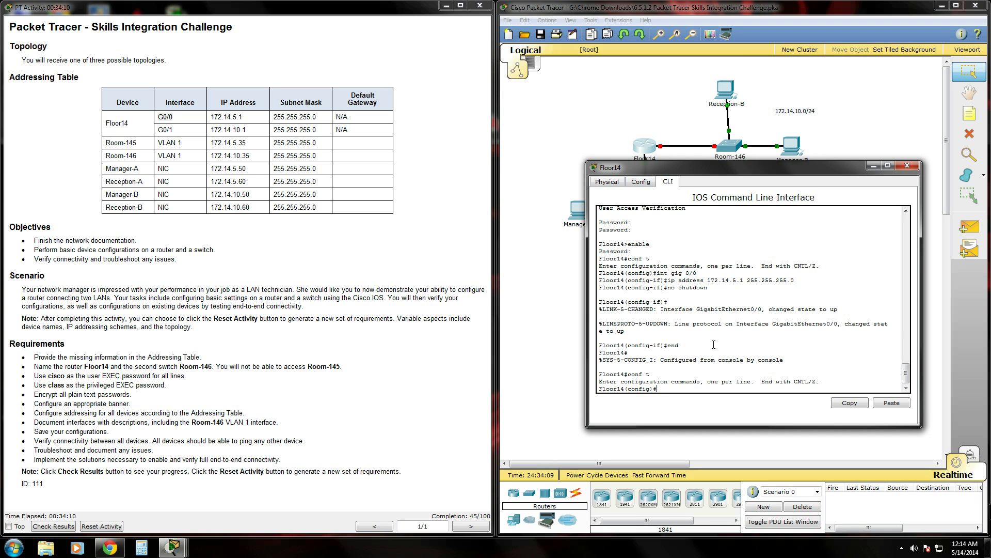
{"action": "type", "text": "int gig 0/1"}
{"action": "key", "text": "Return"}
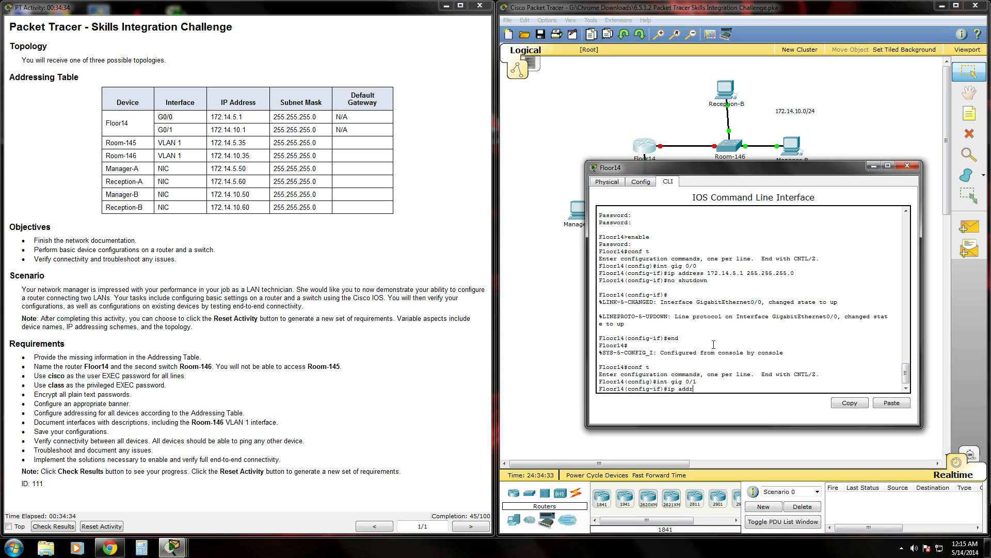
- Give G0/1 ip address 172.14.10.1 255.255.255.0 and enable it with no shut
{"action": "type", "text": "ess"}
{"action": "key", "text": "BackSpace"}
{"action": "key", "text": "BackSpace"}
{"action": "type", "text": "14.10.1 255.255.255.0"}
{"action": "key", "text": "Return"}
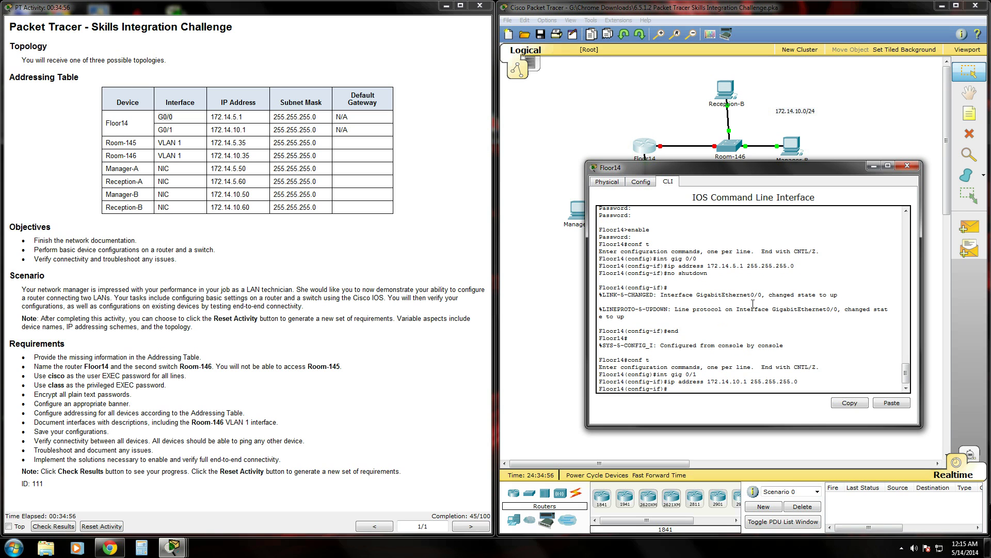
{"action": "left_click_drag", "start_coordinate": [704, 167], "coordinate": [650, 216]}
{"action": "scroll", "coordinate": [679, 403], "scroll_direction": "down", "scroll_amount": 1}
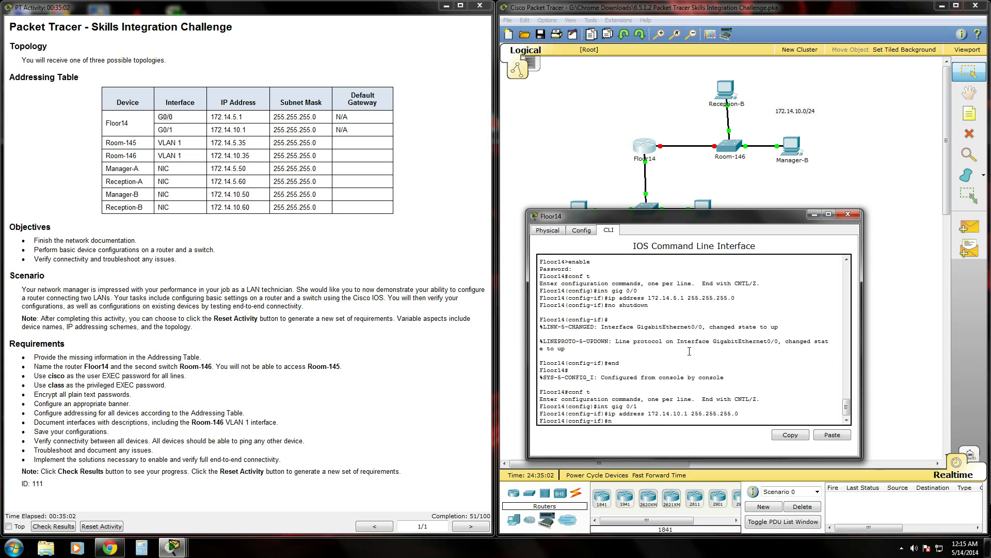
{"action": "type", "text": "shut"}
{"action": "key", "text": "Return"}
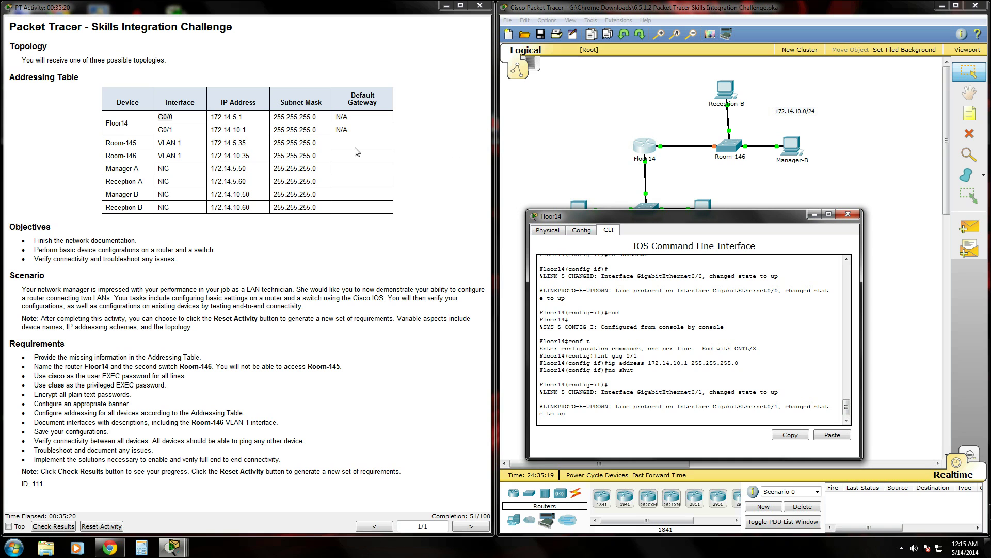
- Close the Floor14 console, confirm Room-145 is configure-locked, and select the Room-146 switch
{"action": "left_click", "coordinate": [848, 214]}
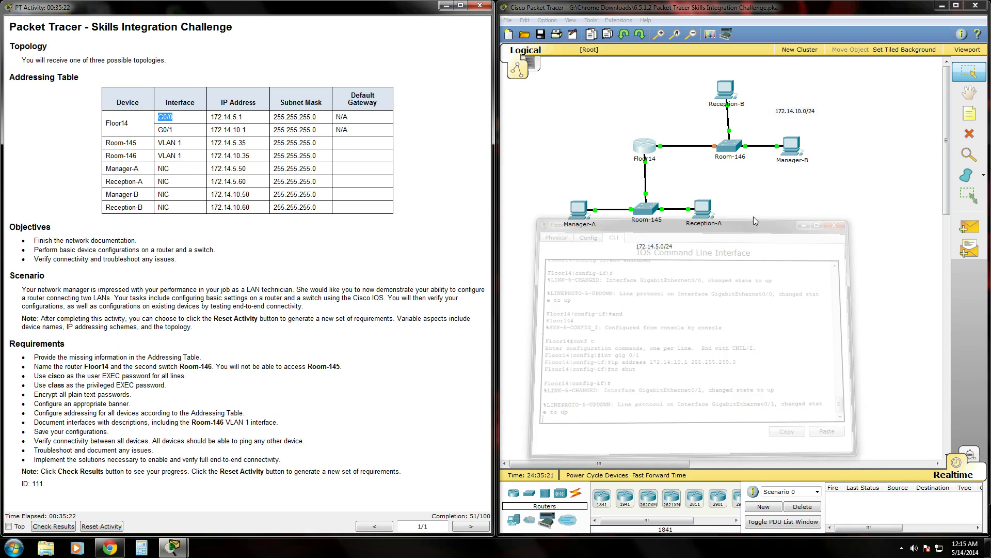
{"action": "left_click", "coordinate": [648, 214]}
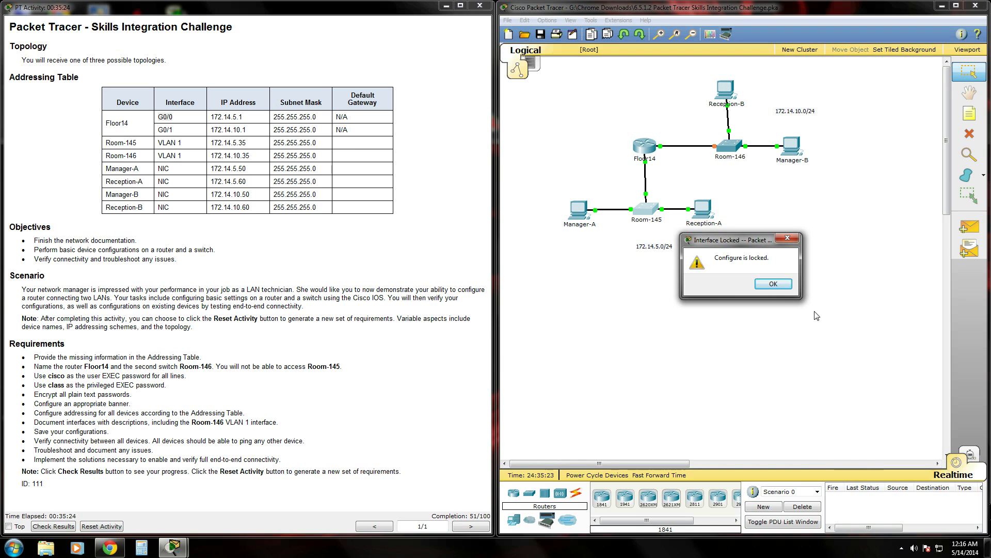
{"action": "left_click", "coordinate": [773, 284]}
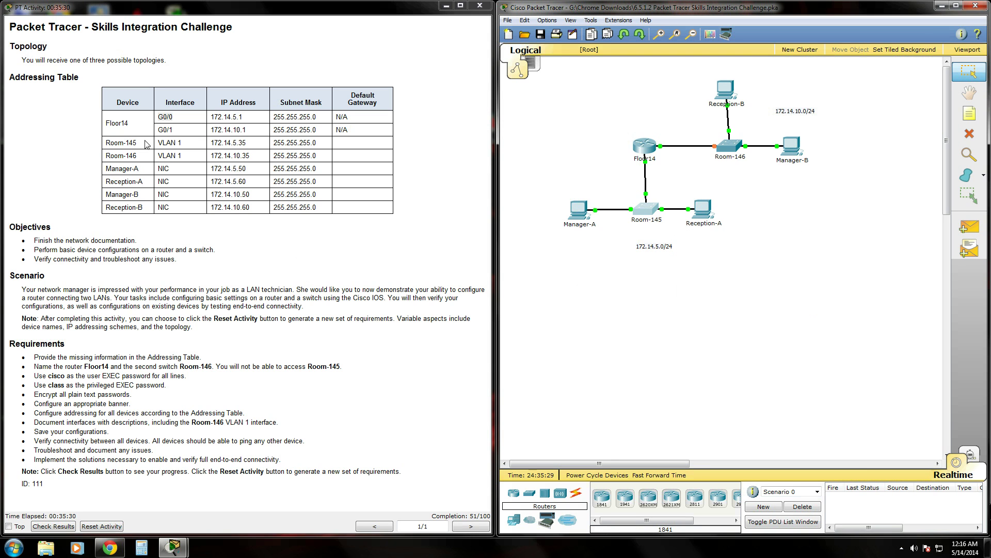
{"action": "left_click_drag", "start_coordinate": [104, 143], "coordinate": [366, 143]}
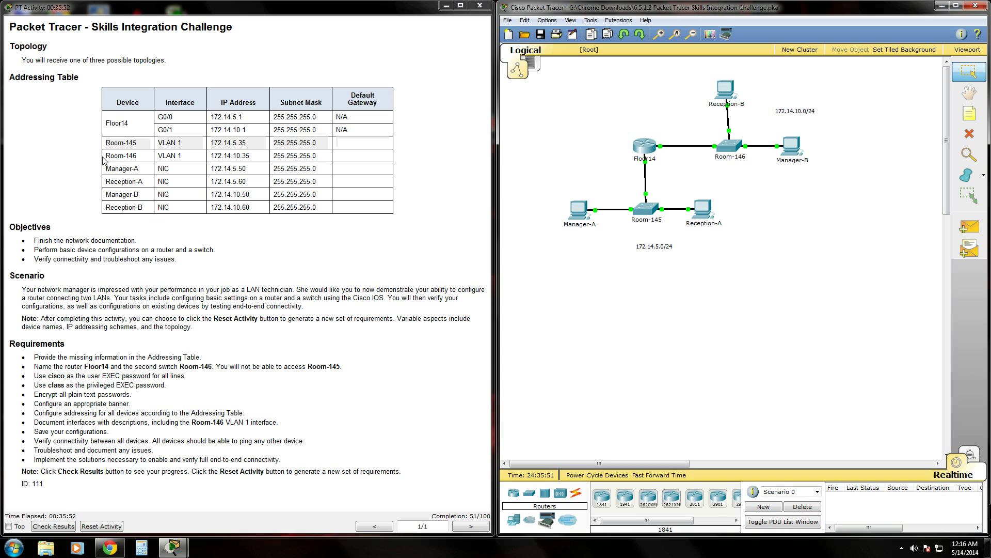
{"action": "left_click_drag", "start_coordinate": [105, 156], "coordinate": [345, 156]}
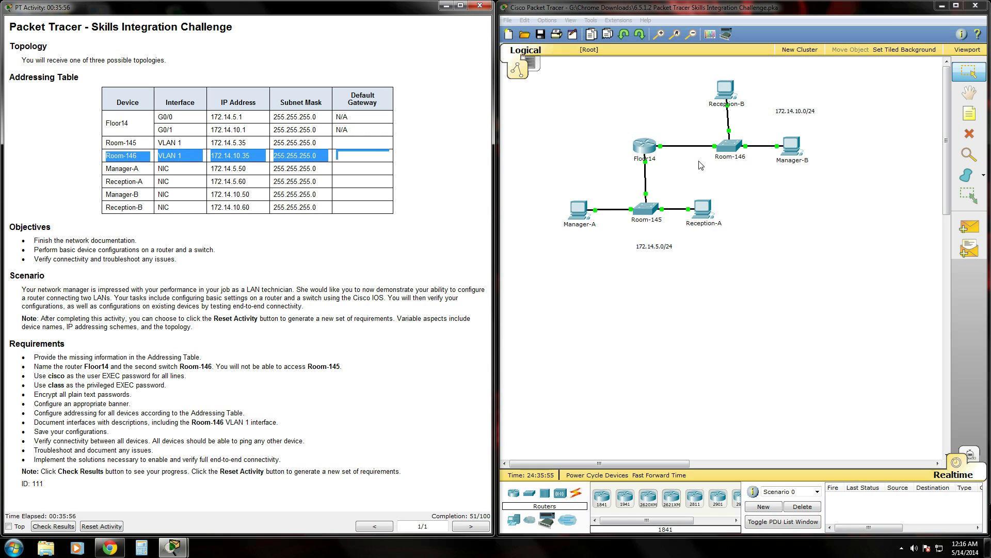
{"action": "left_click", "coordinate": [725, 150]}
- Open Room-146's CLI and start the session to reach the User Access Verification prompt
{"action": "left_click", "coordinate": [726, 150]}
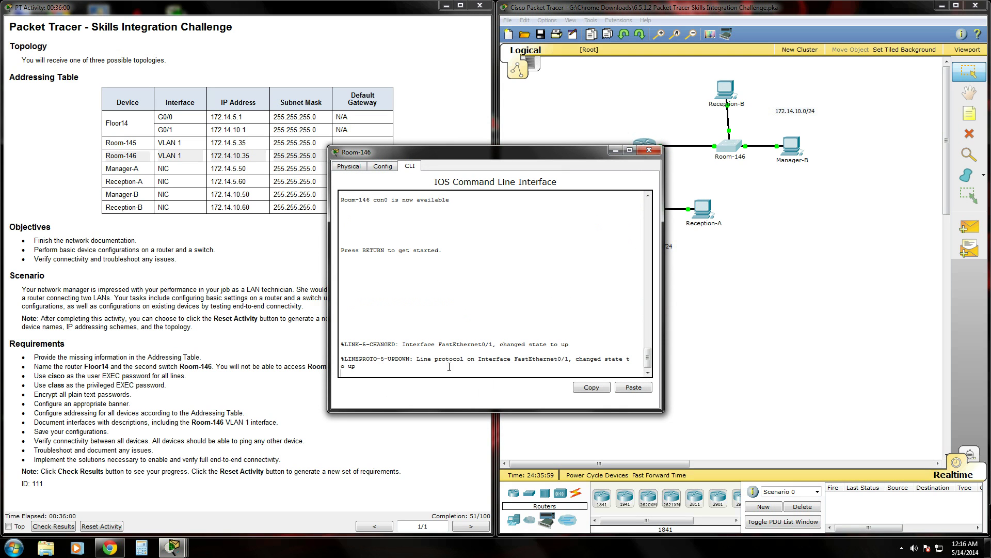
{"action": "key", "text": "Return"}
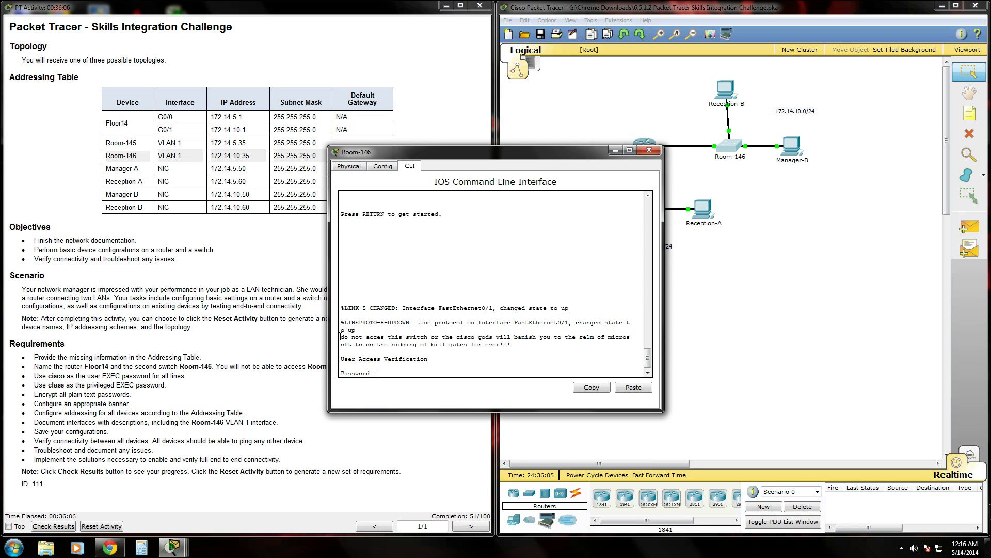
{"action": "left_click_drag", "start_coordinate": [341, 337], "coordinate": [628, 338]}
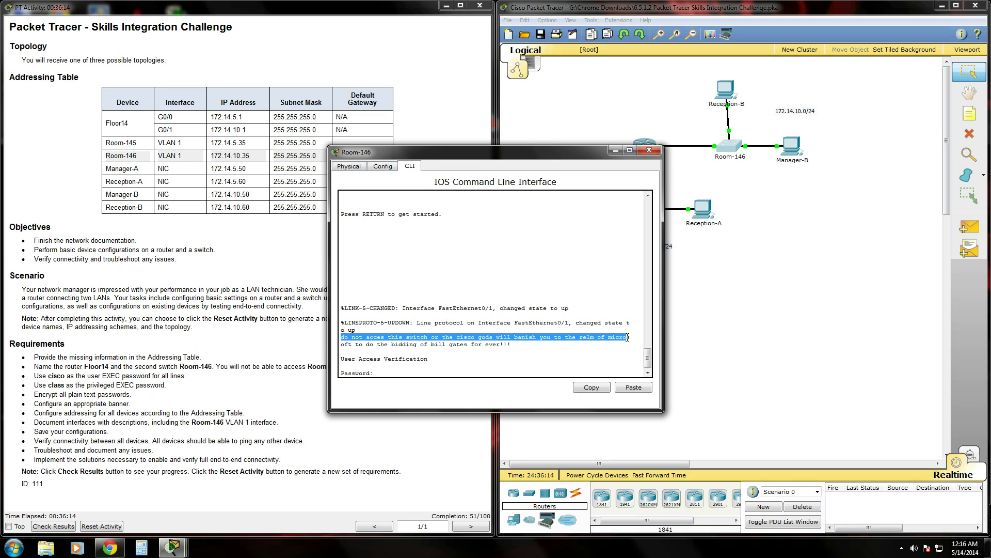
{"action": "left_click", "coordinate": [441, 372]}
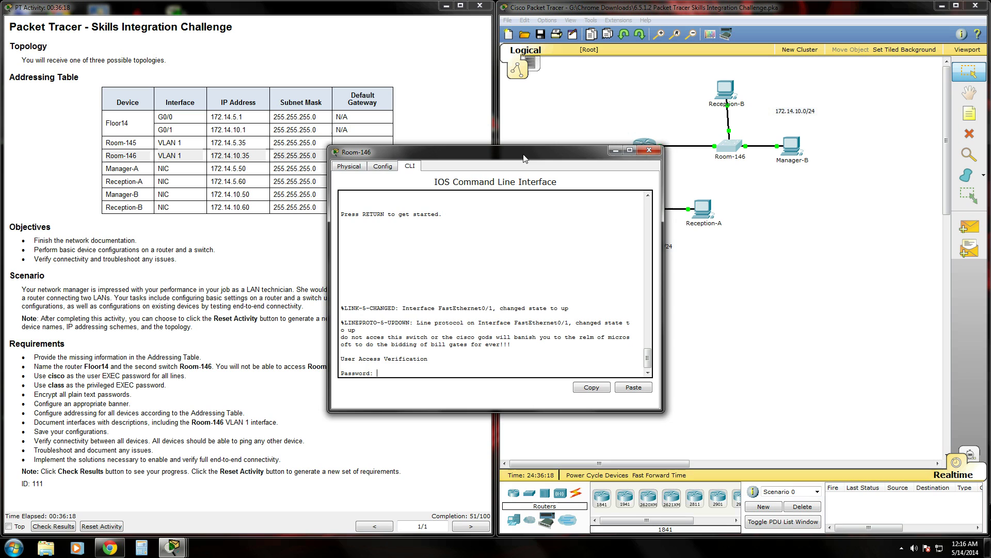
{"action": "left_click_drag", "start_coordinate": [511, 156], "coordinate": [696, 182]}
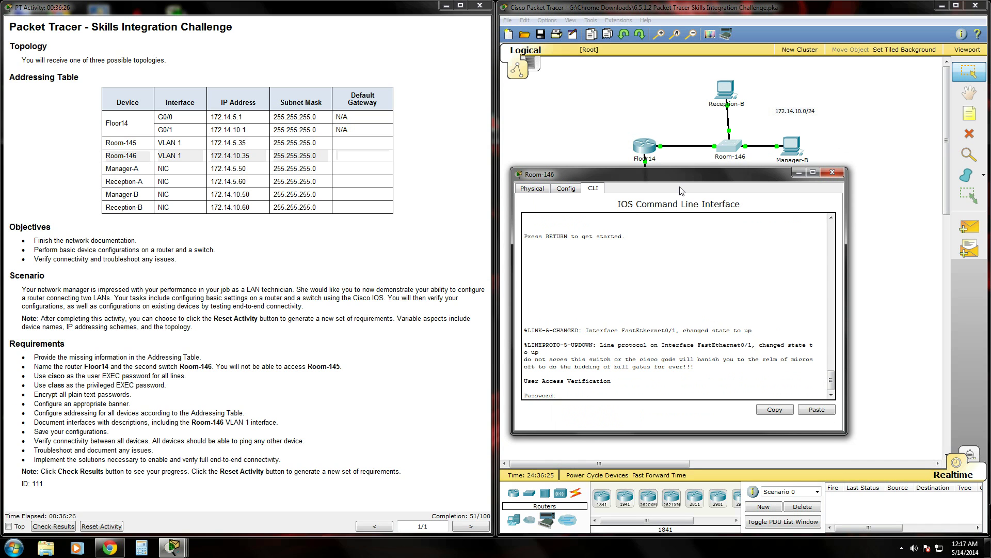
- Log into Room-146 with the line password, enable with the enable password, and run conf t
{"action": "key", "text": "Return"}
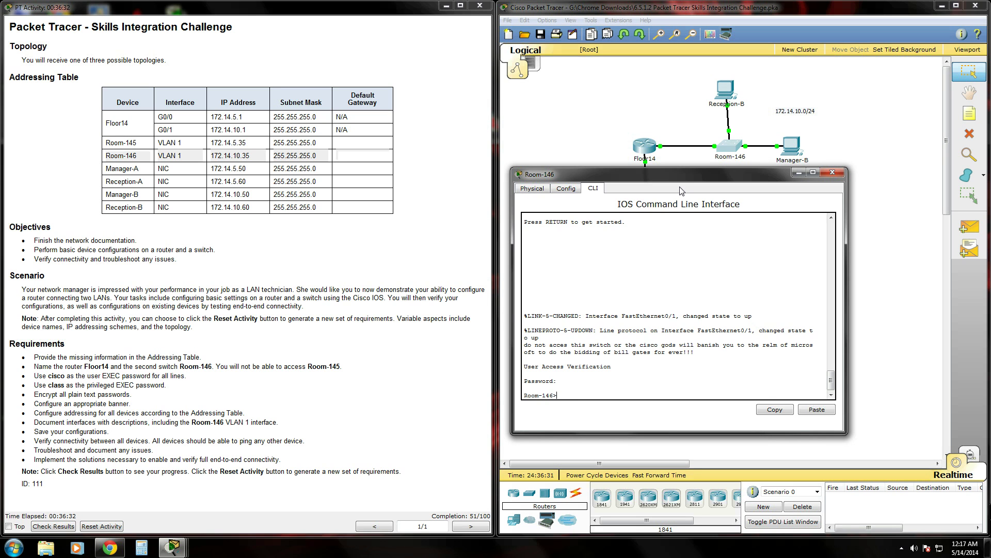
{"action": "type", "text": "enable"}
{"action": "key", "text": "Return"}
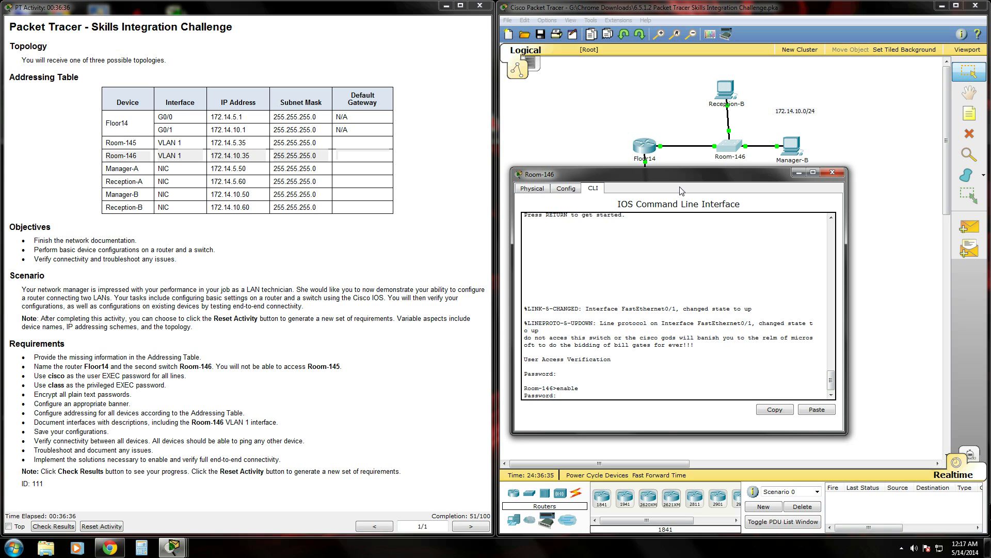
{"action": "key", "text": "Return"}
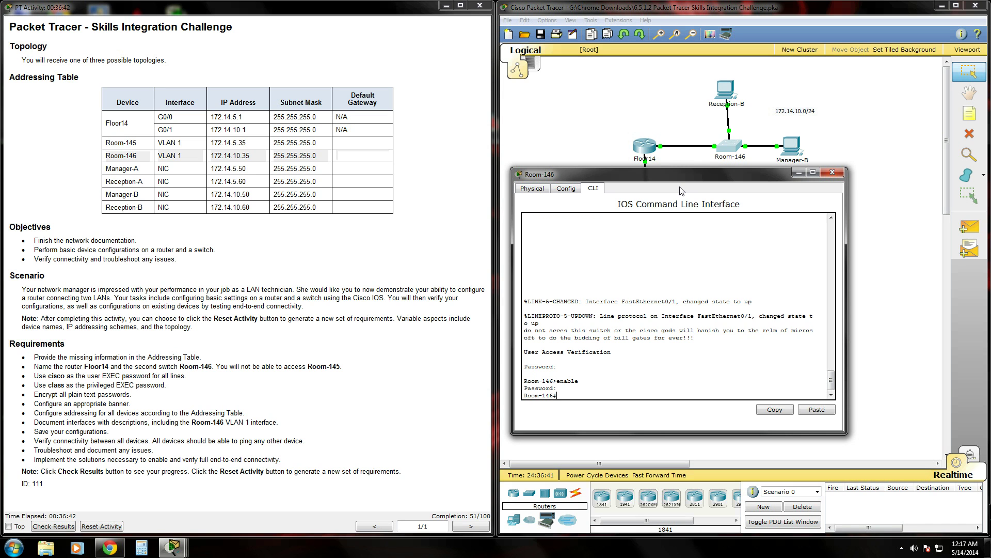
{"action": "type", "text": "conf t"}
{"action": "key", "text": "Return"}
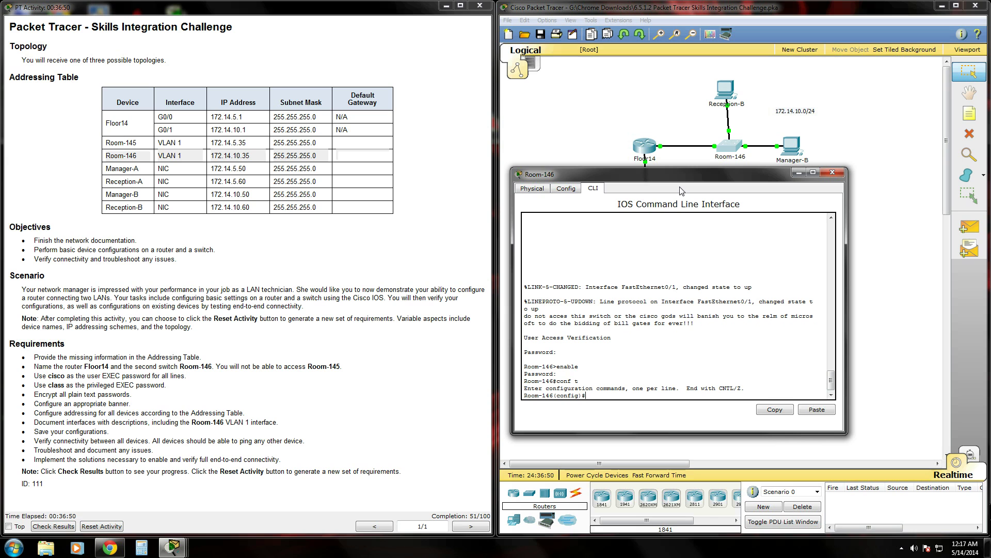
- Enter interface vlan 1 configuration mode on Room-146
{"action": "type", "text": "int"}
{"action": "type", "text": "erface vlan 1"}
{"action": "key", "text": "Return"}
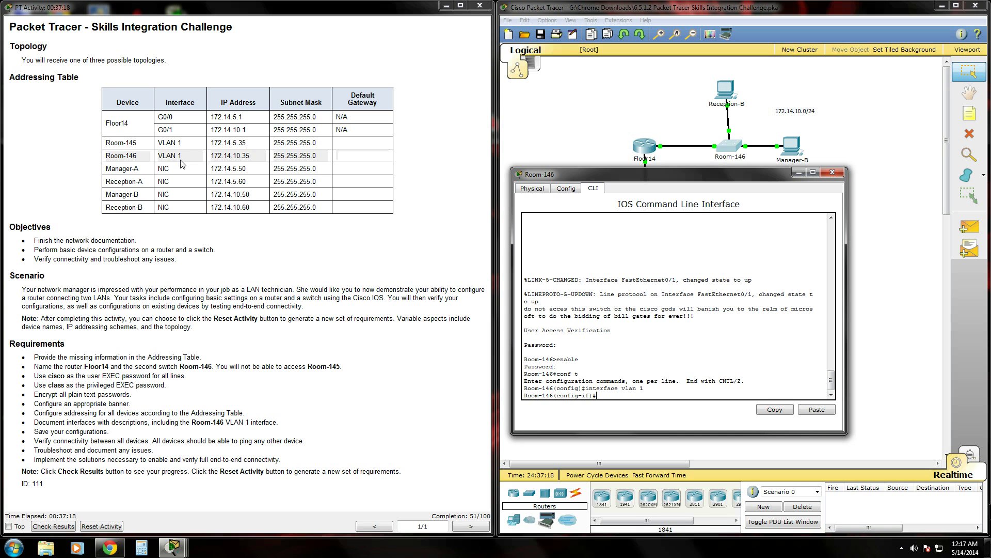
- Move the Room-146 console window down to reveal the topology
{"action": "left_click_drag", "start_coordinate": [645, 179], "coordinate": [648, 204]}
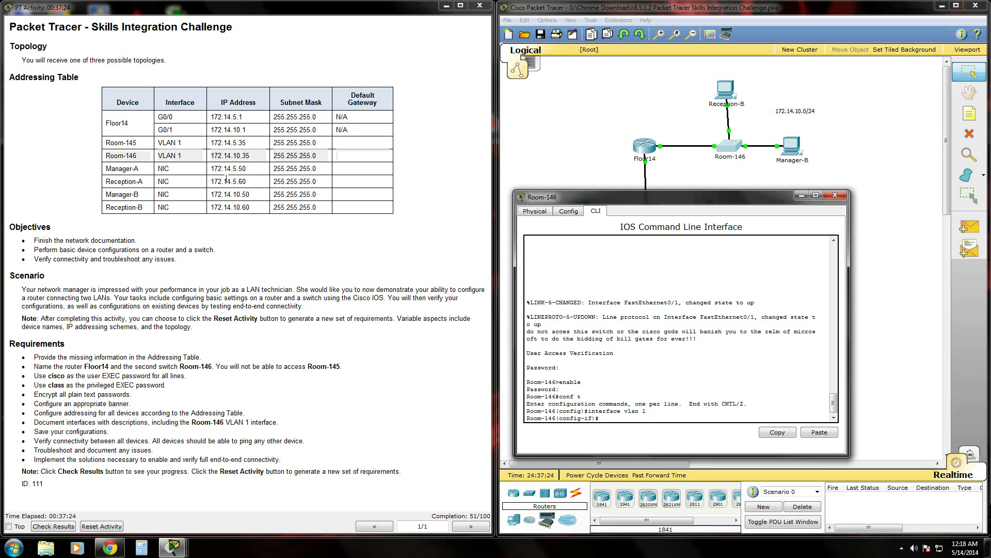
{"action": "left_click_drag", "start_coordinate": [644, 198], "coordinate": [648, 176]}
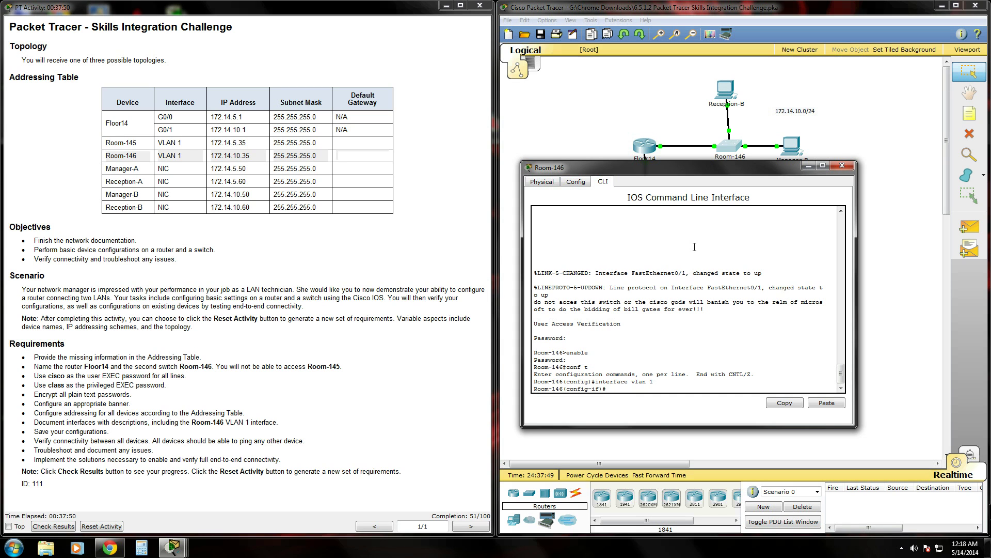
- Give VLAN 1 ip address 172.14.10.35 255.255.255.0 and bring it up with no shut
{"action": "type", "text": "p addres"}
{"action": "key", "text": "BackSpace"}
{"action": "key", "text": "BackSpace"}
{"action": "type", "text": "172.14.10.35 255.255.255.0"}
{"action": "key", "text": "Return"}
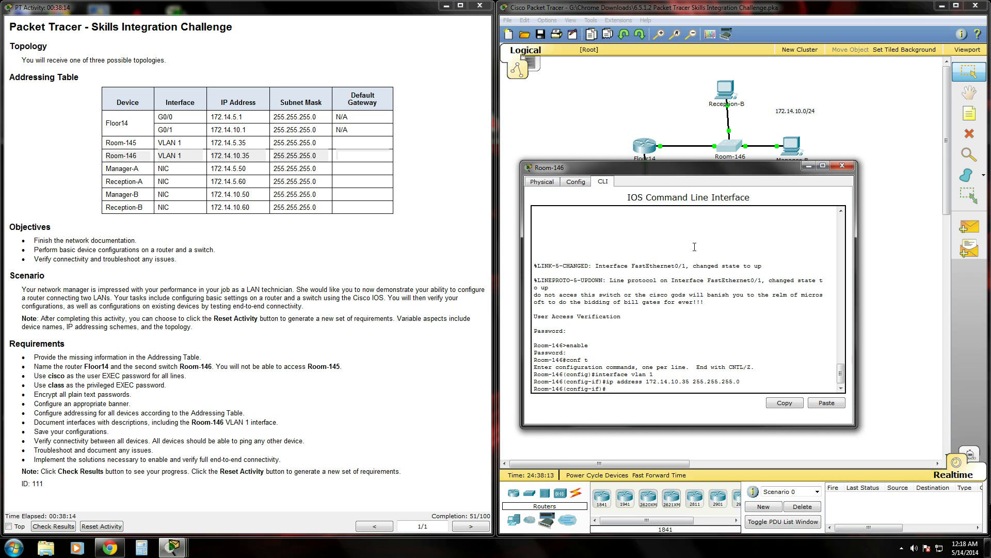
{"action": "type", "text": "no shut"}
{"action": "key", "text": "Return"}
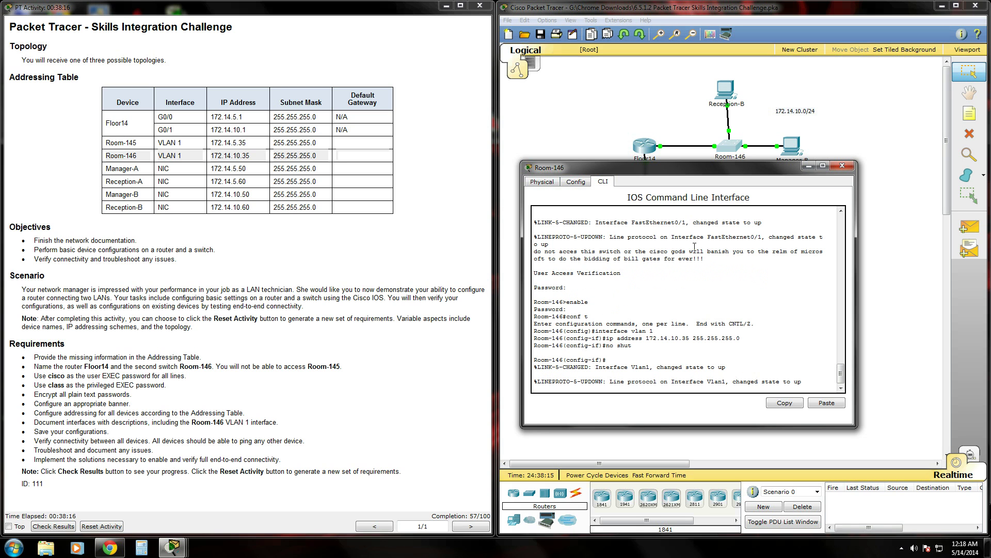
{"action": "key", "text": "Return"}
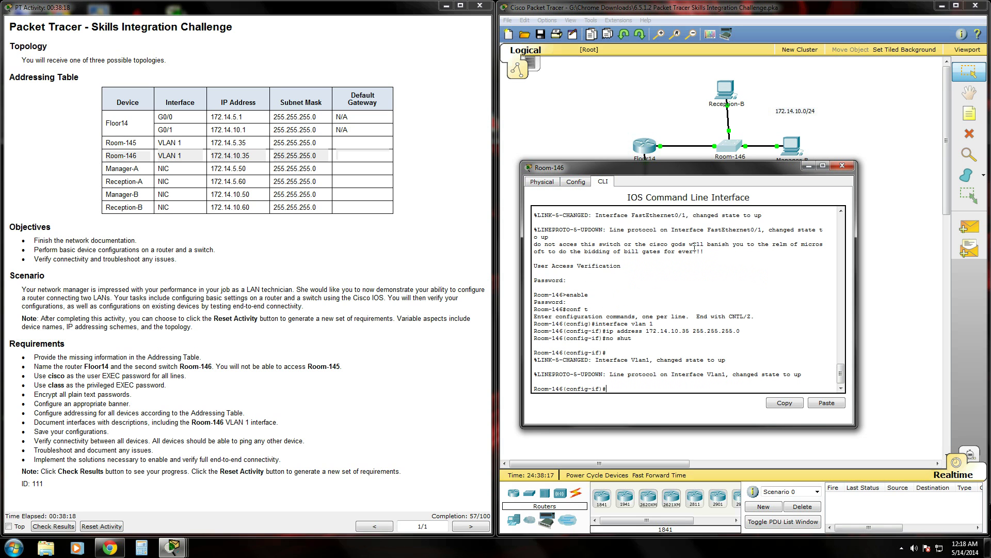